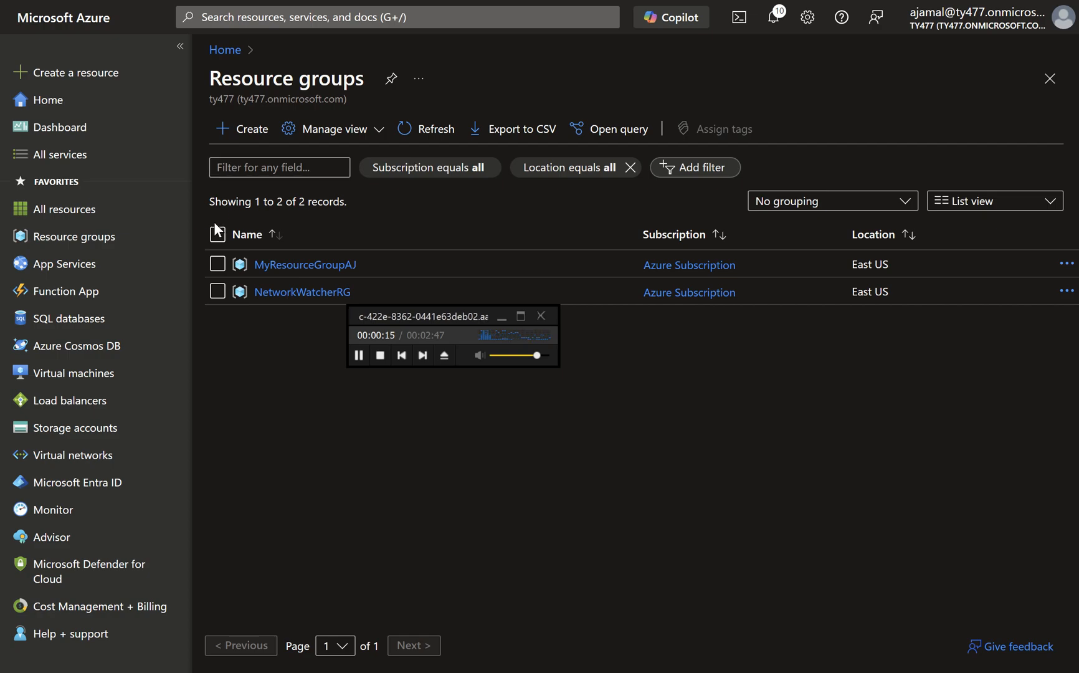
Annotate the resource groups page with red circles around Resource groups and the portal title and an arrow towards MyResourceGroupAJ, then clear the drawings.
left_click(127, 240)
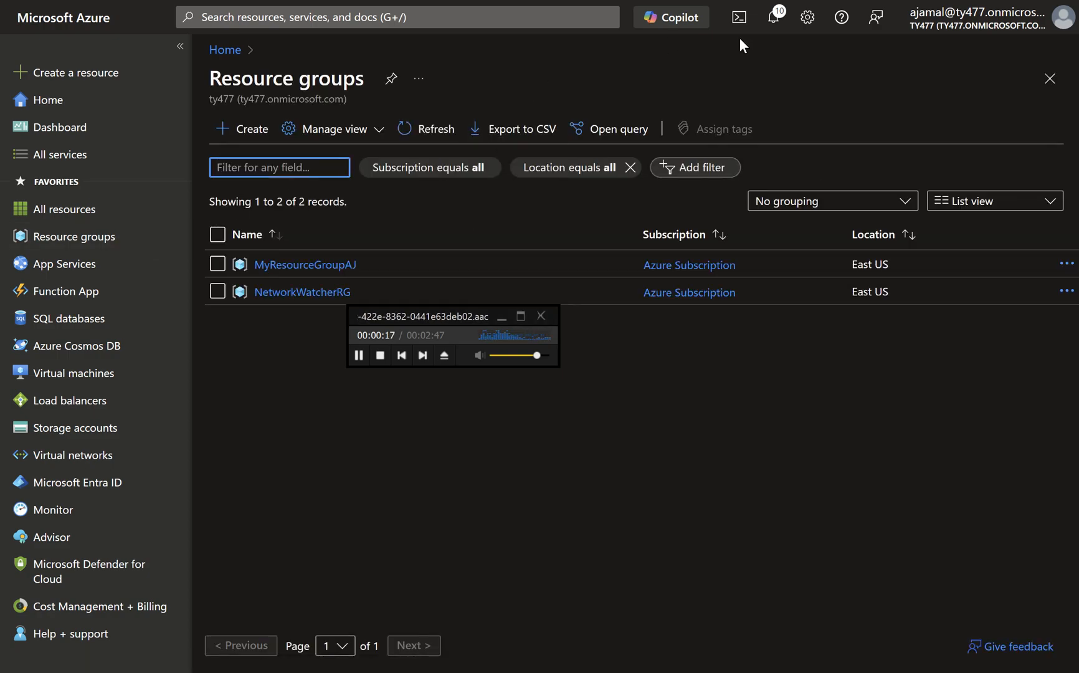
key("ctrl+alt+g")
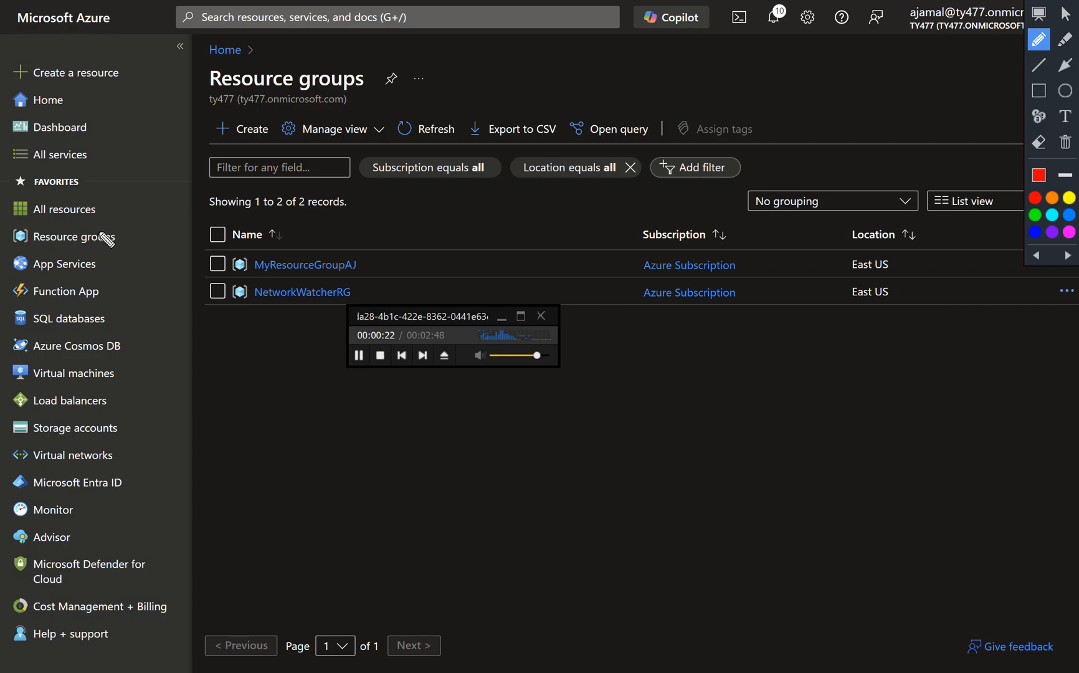
mouse_move(29, 244)
left_mouse_down()
mouse_move(150, 241)
mouse_move(63, 241)
left_mouse_up()
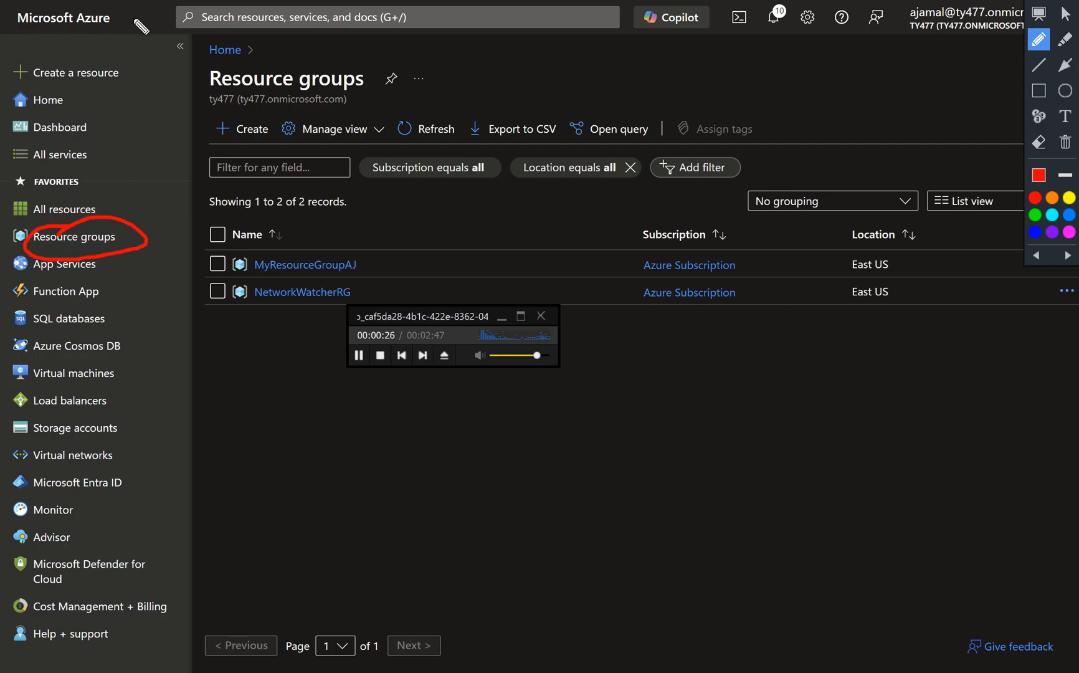
mouse_move(101, 11)
left_mouse_down()
mouse_move(15, 21)
mouse_move(107, 26)
left_mouse_up()
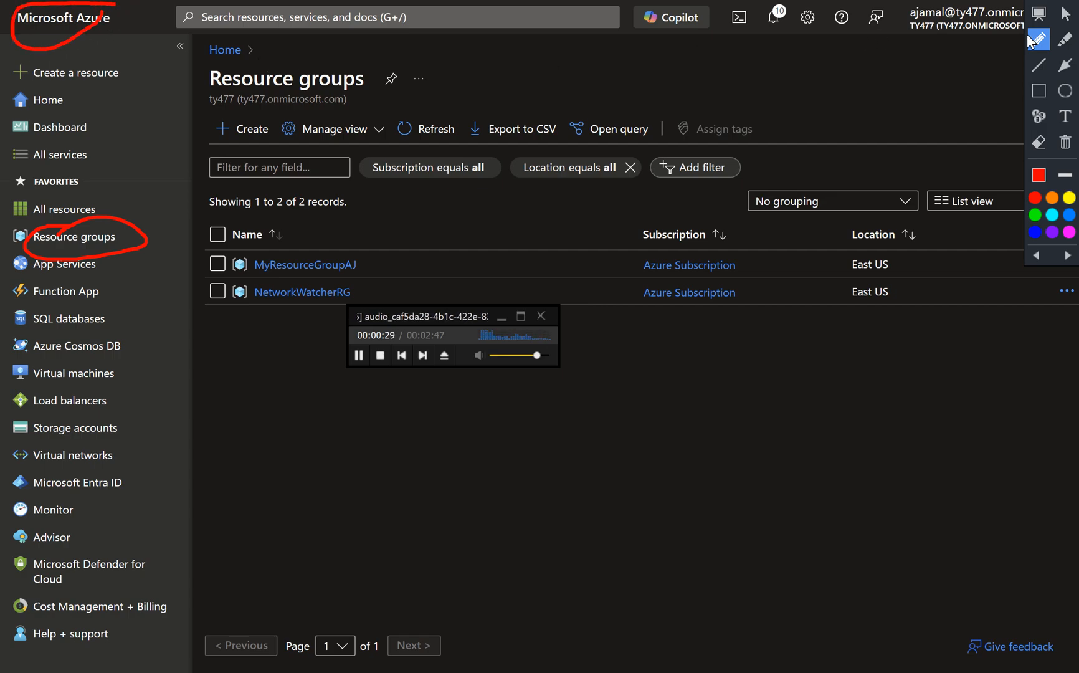
left_click(1066, 64)
left_click_drag(428, 208, 388, 241)
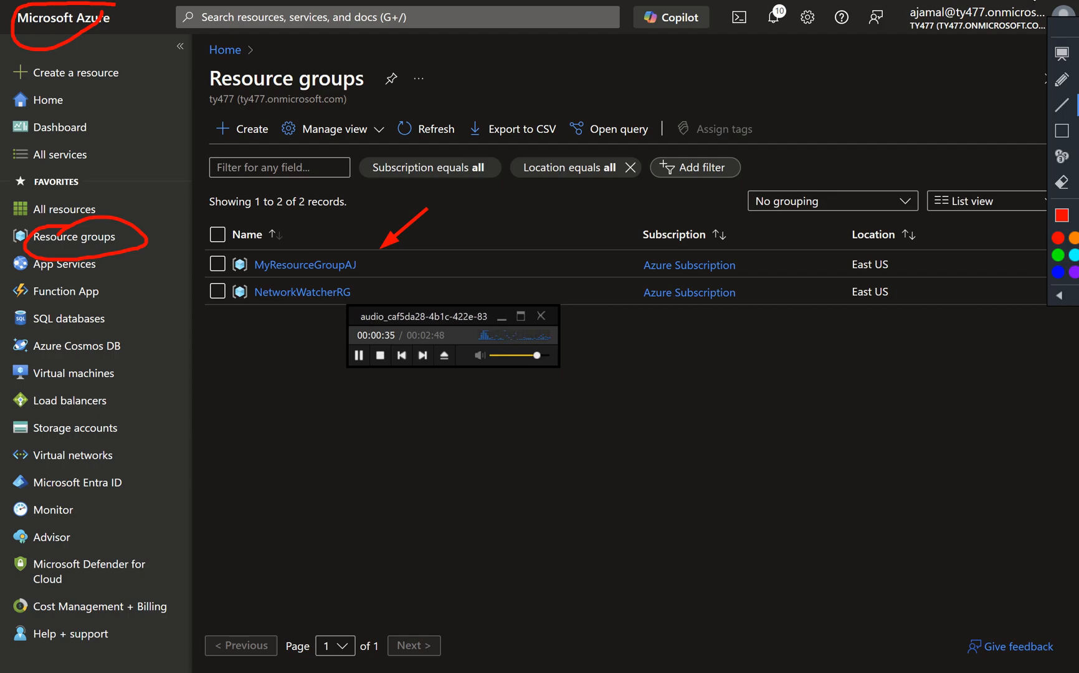
key("Escape")
Open the access control (IAM) page of MyResourceGroupAJ and display its available roles.
left_click(333, 267)
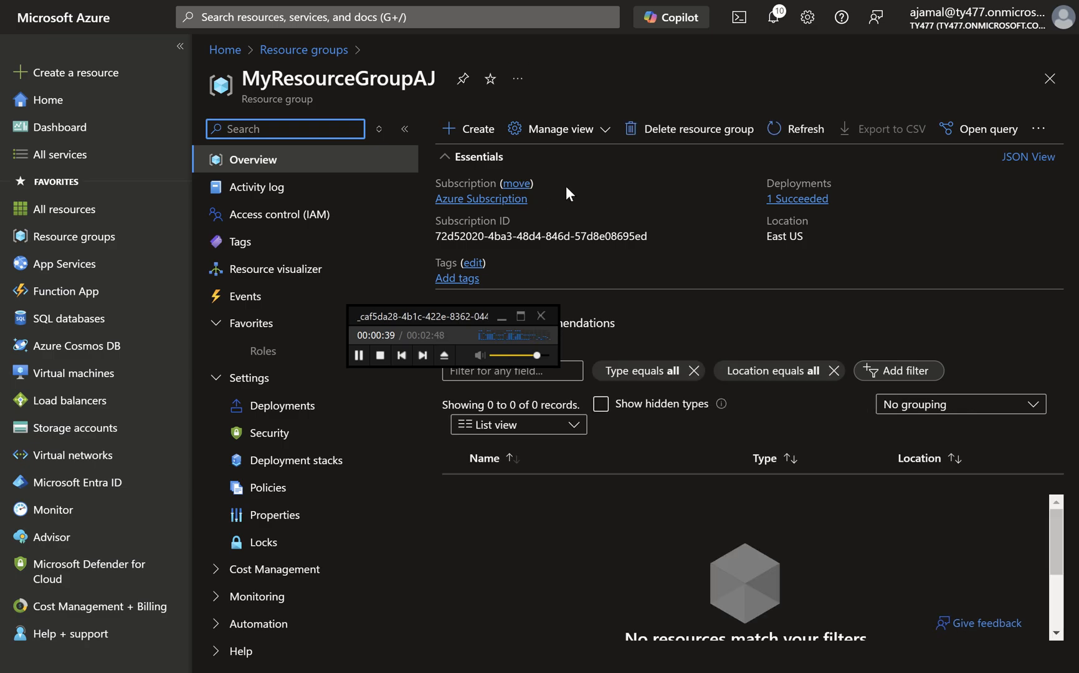
left_click(336, 215)
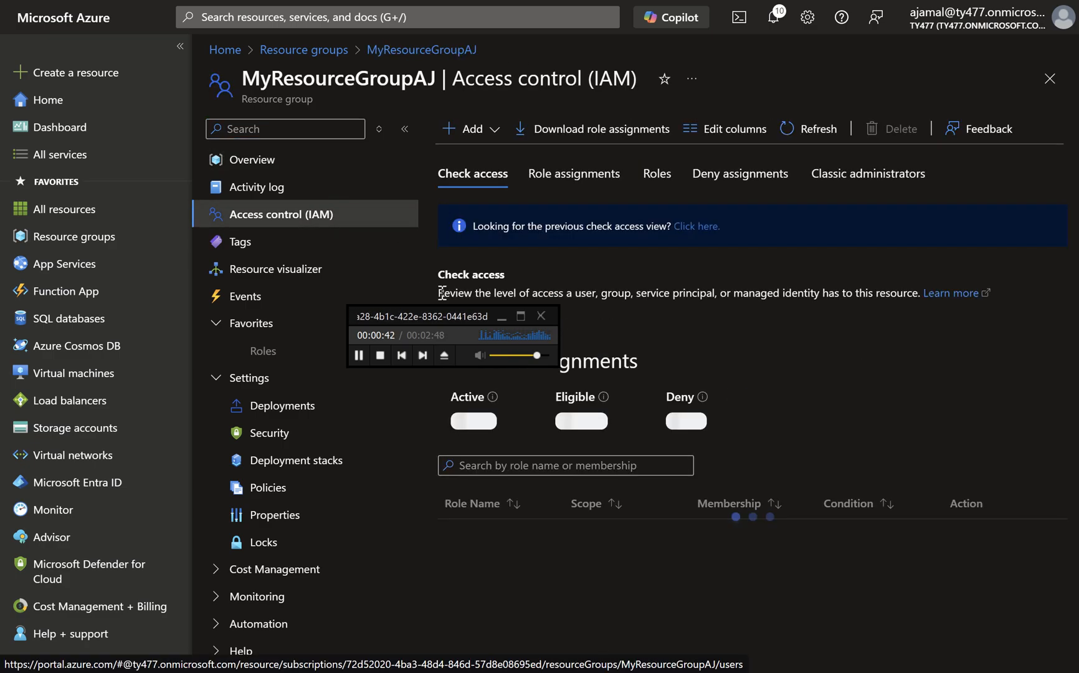
left_click_drag(462, 324, 547, 324)
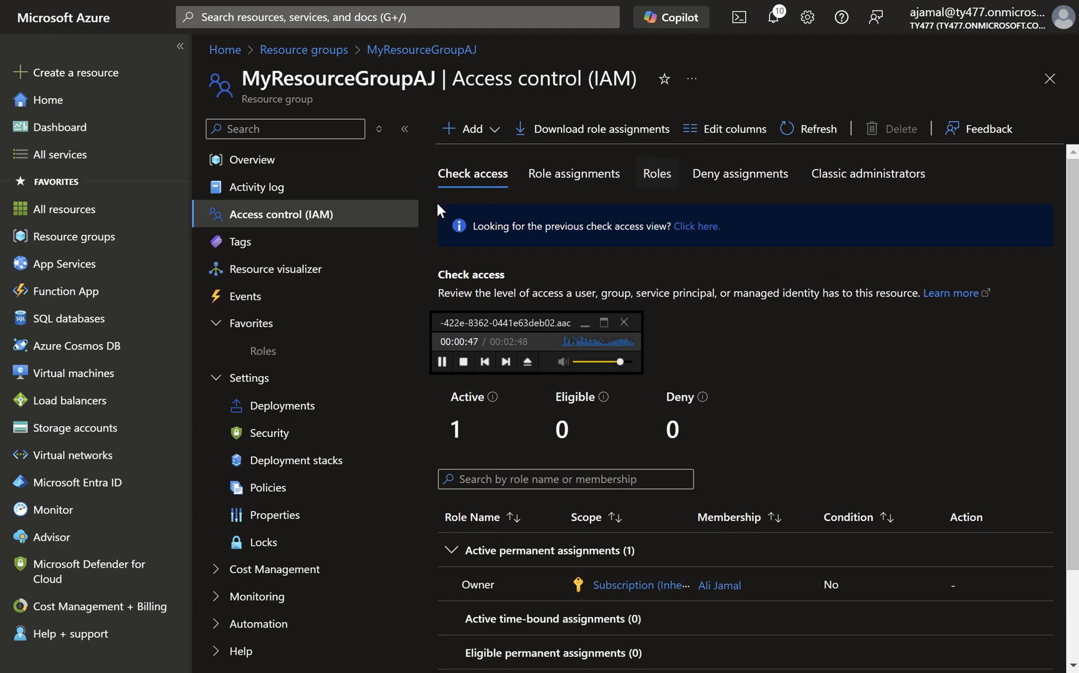
left_click(657, 174)
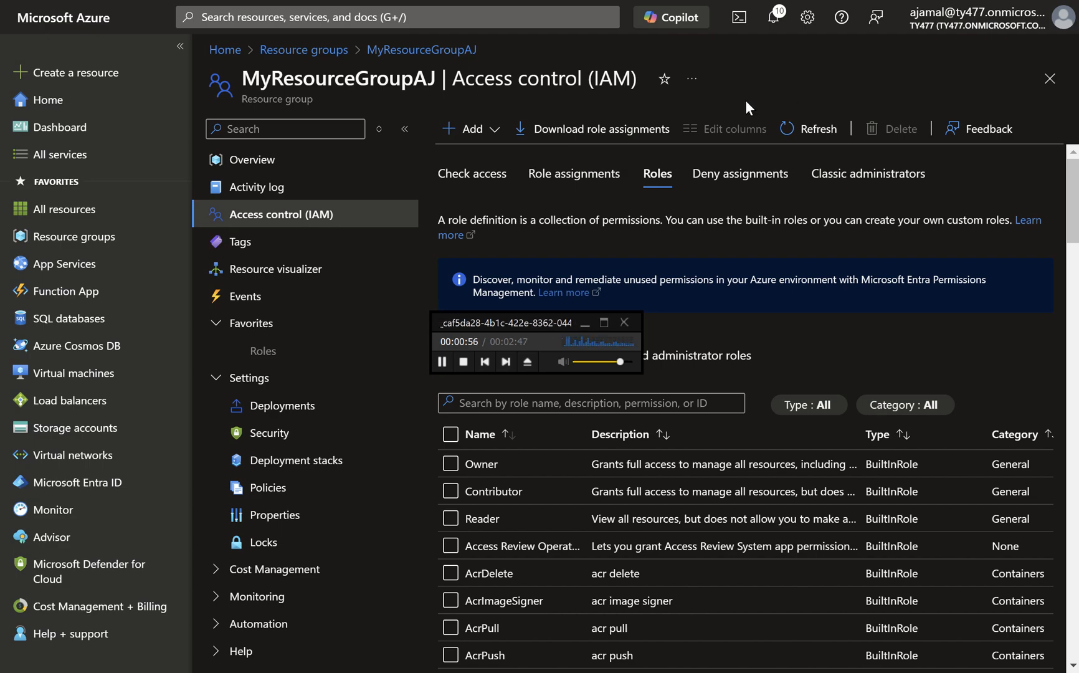
Start a new role assignment, search the job function roles for "virtual machine" and select the Virtual Machine Contributor role.
left_click(466, 129)
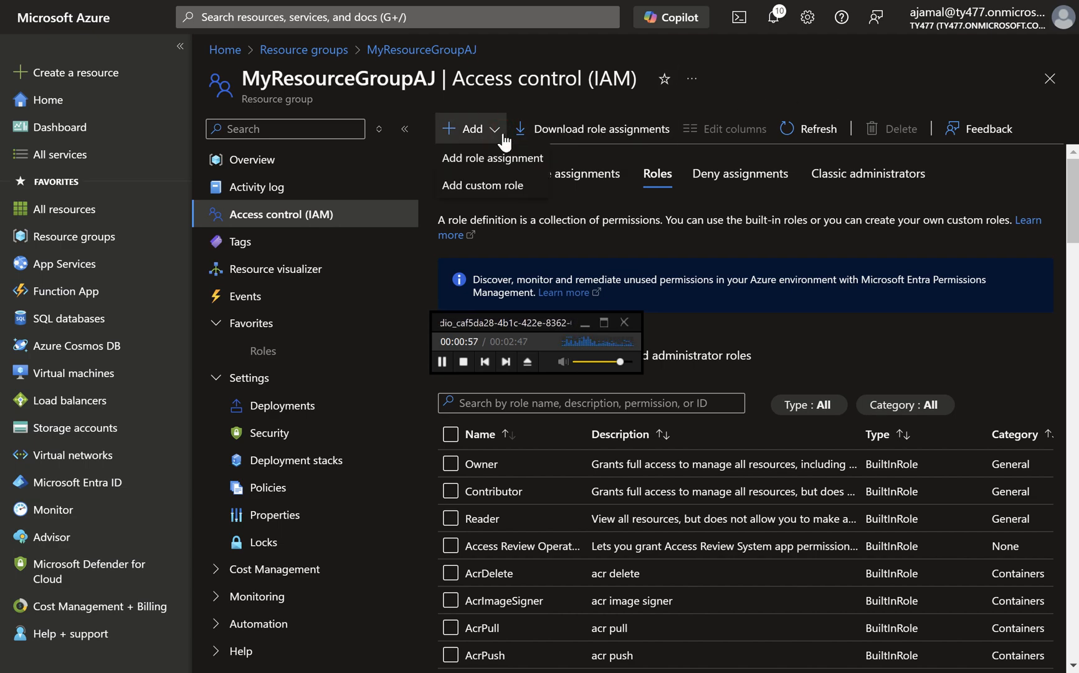
left_click(511, 165)
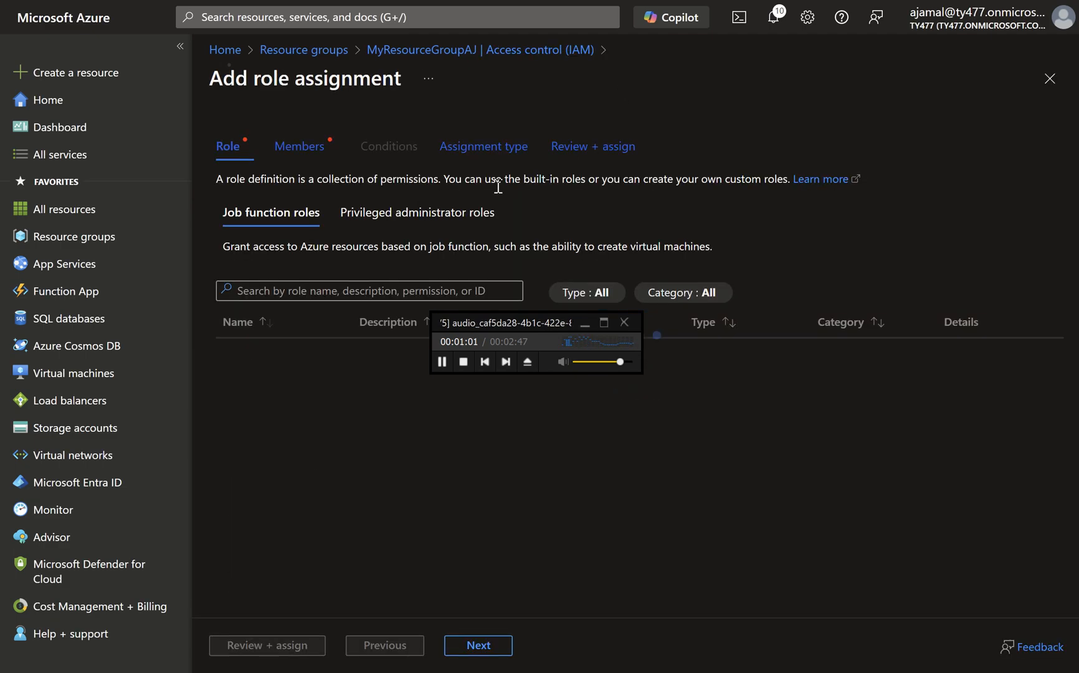
left_click(371, 292)
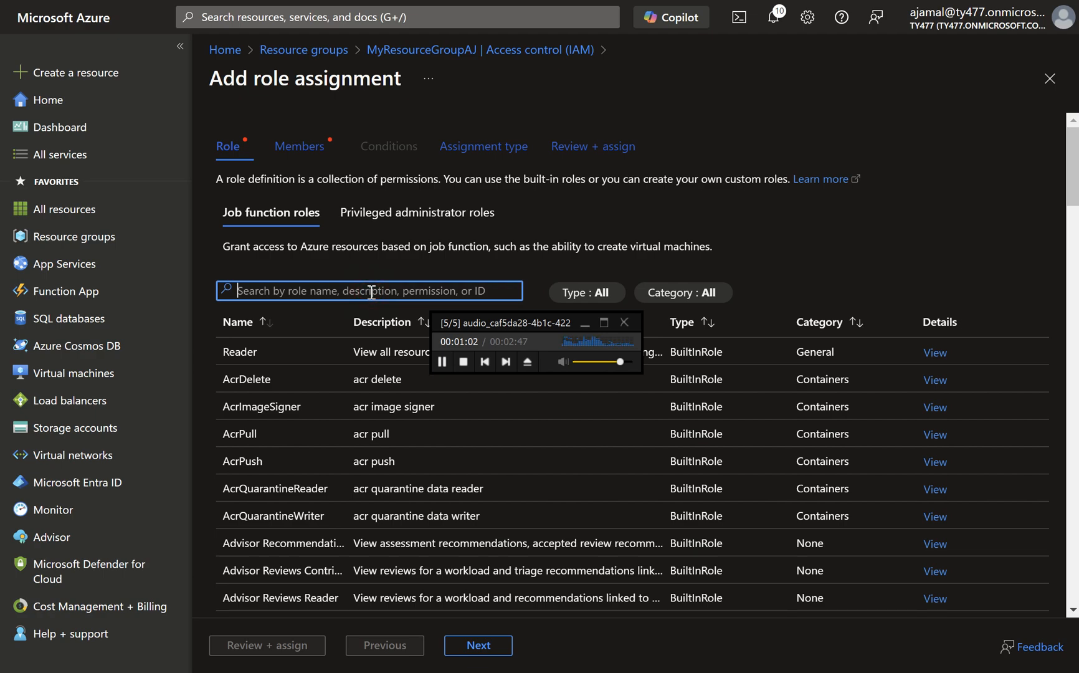
type("vir")
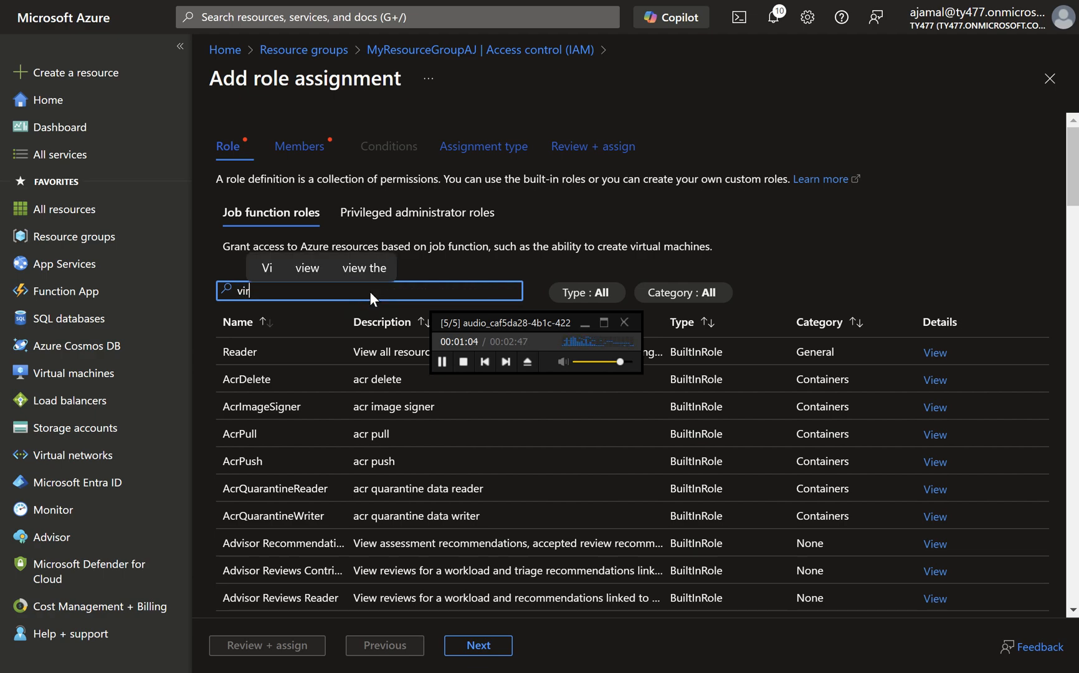
type("tual ")
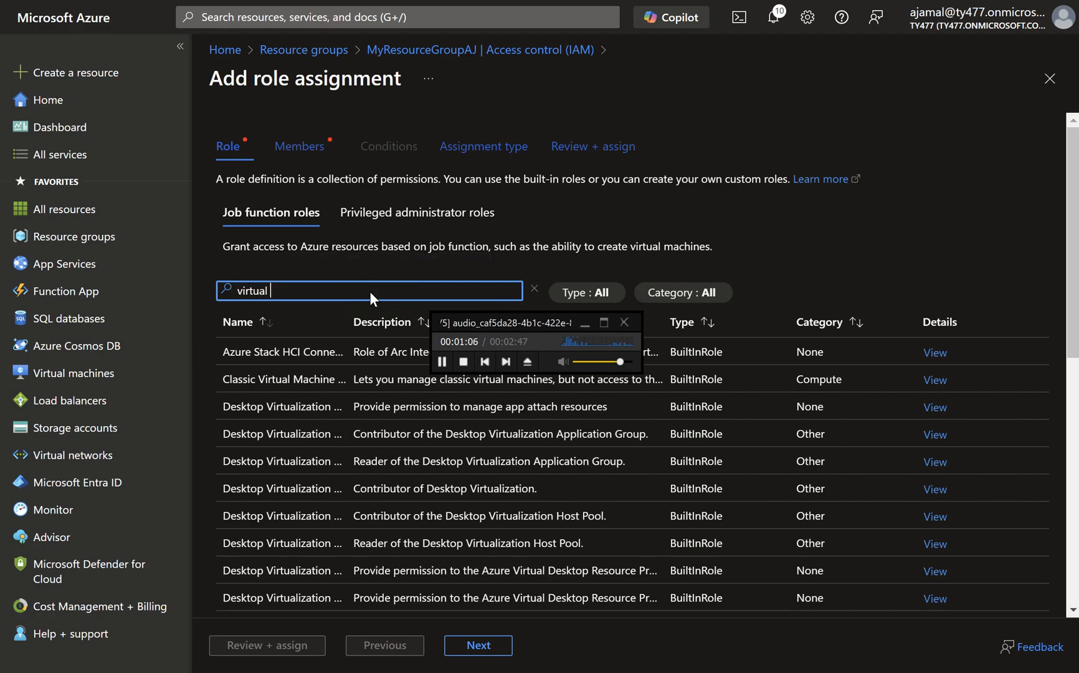
type("machn")
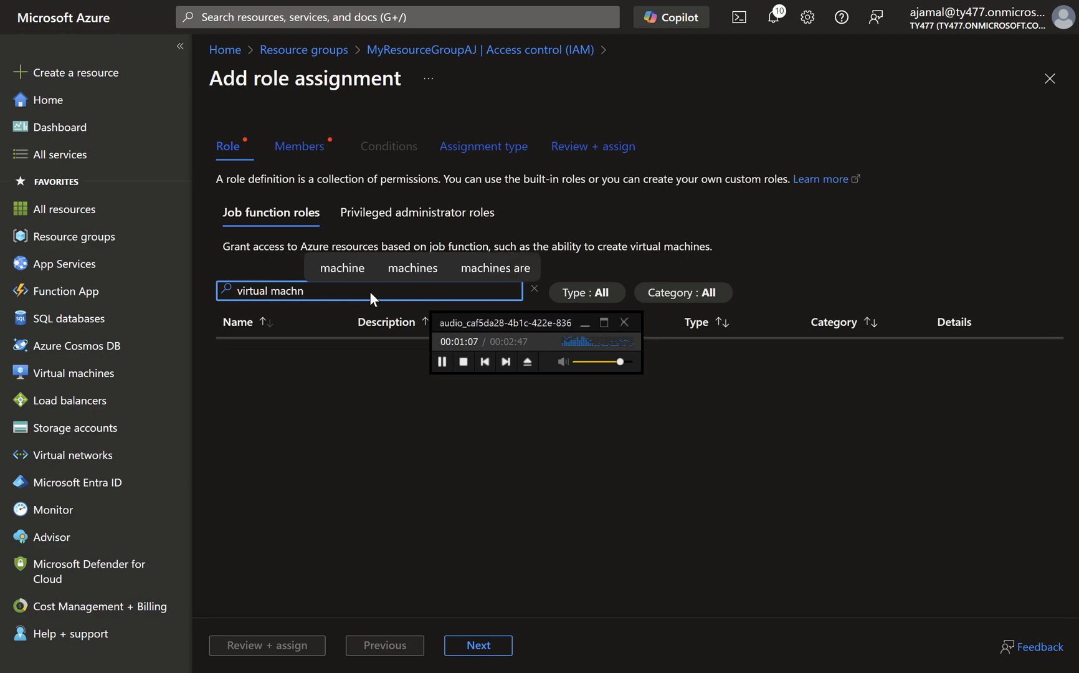
key("BackSpace")
type("ine")
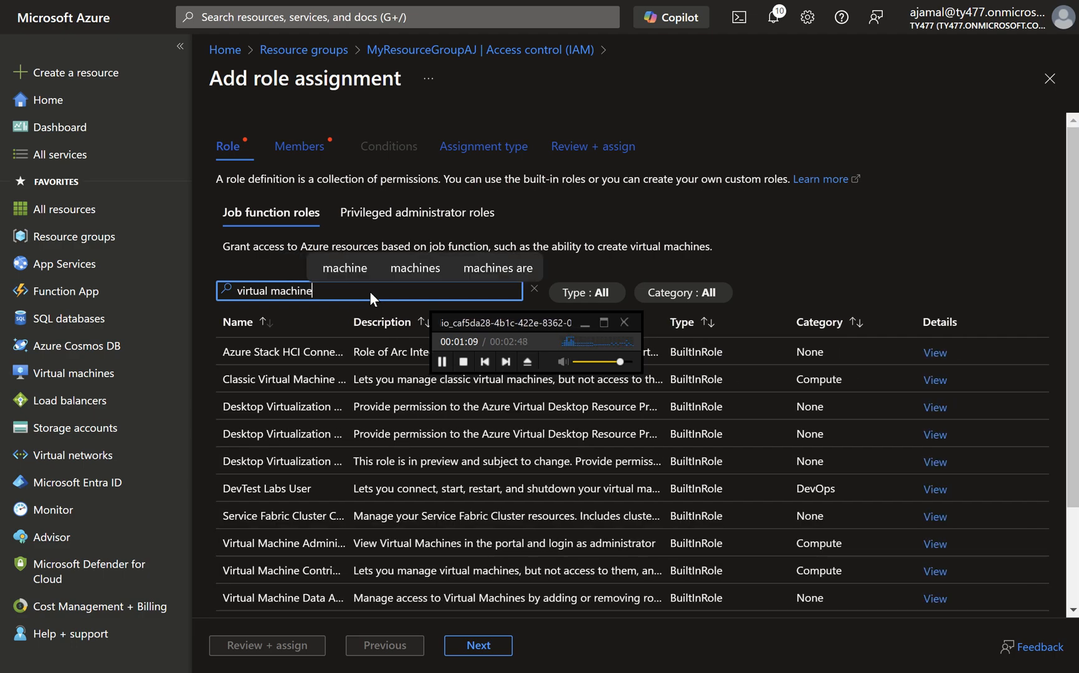
left_click(329, 568)
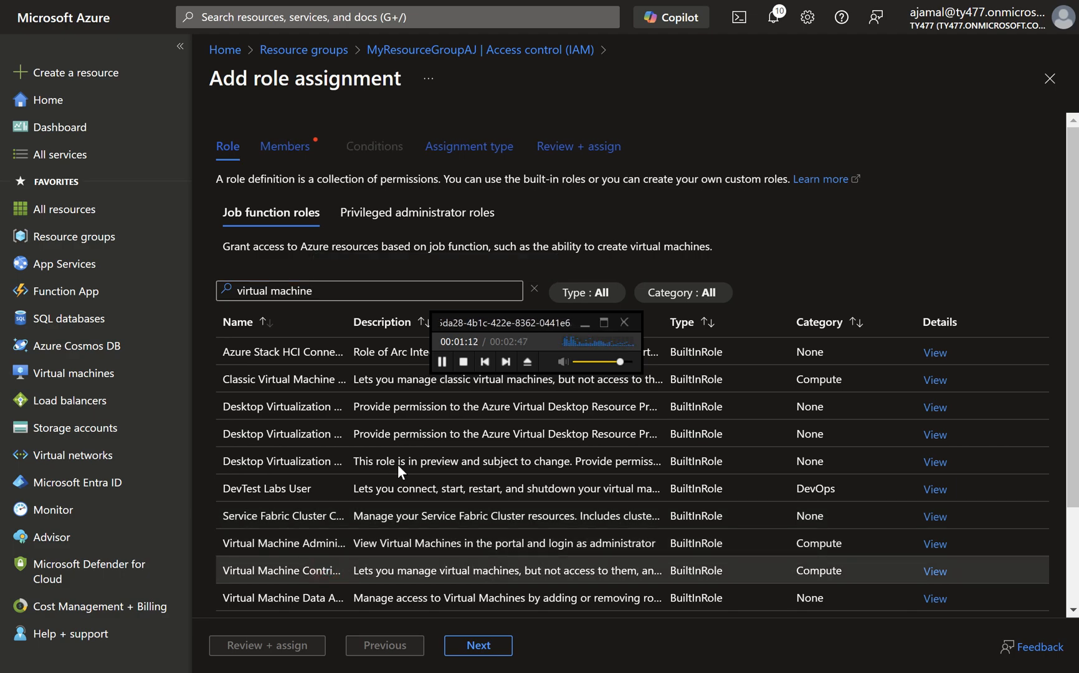
Draw red annotation arrows pointing at the role search text and the Virtual Machine Contributor row.
key("ctrl+alt+g")
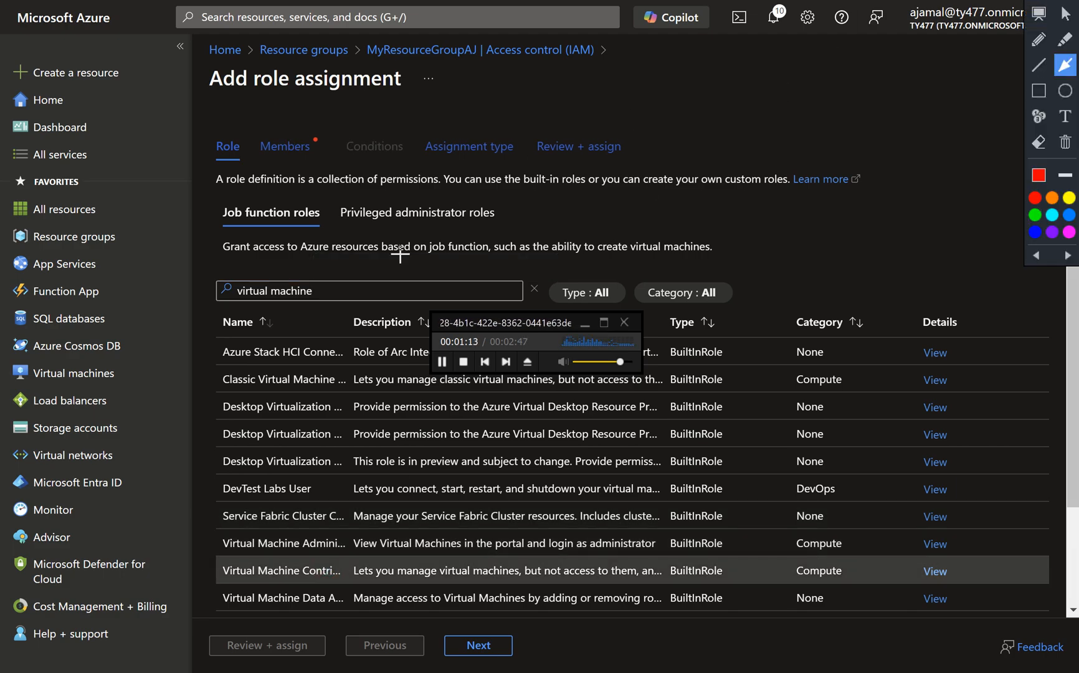
left_click_drag(373, 244, 335, 285)
left_click_drag(375, 533, 340, 570)
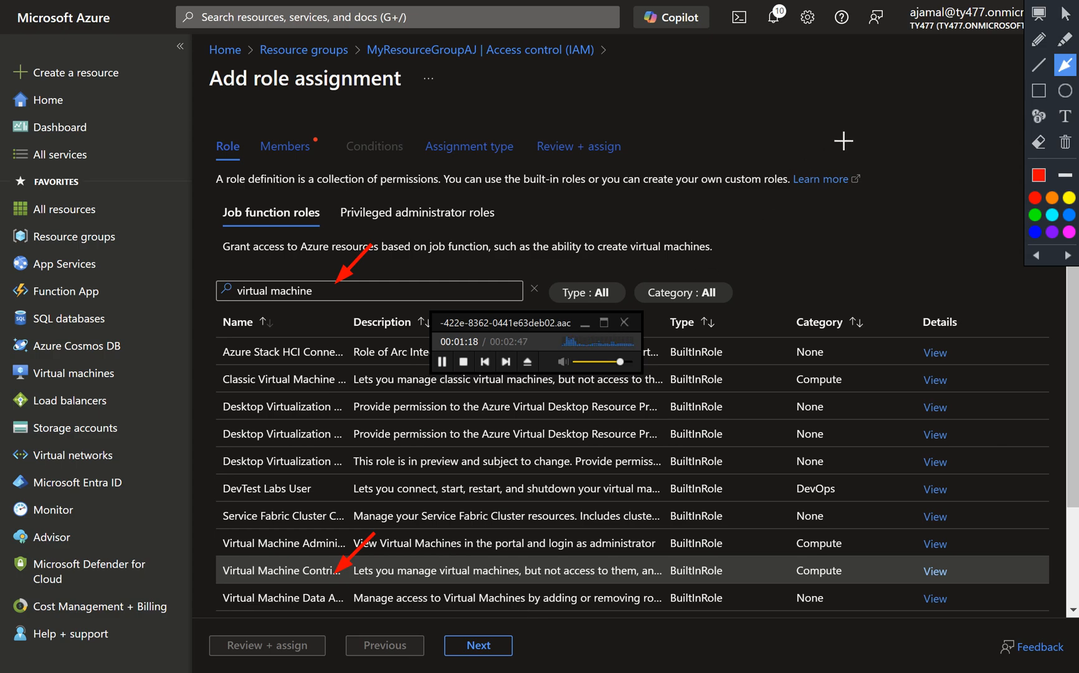
left_click(1063, 14)
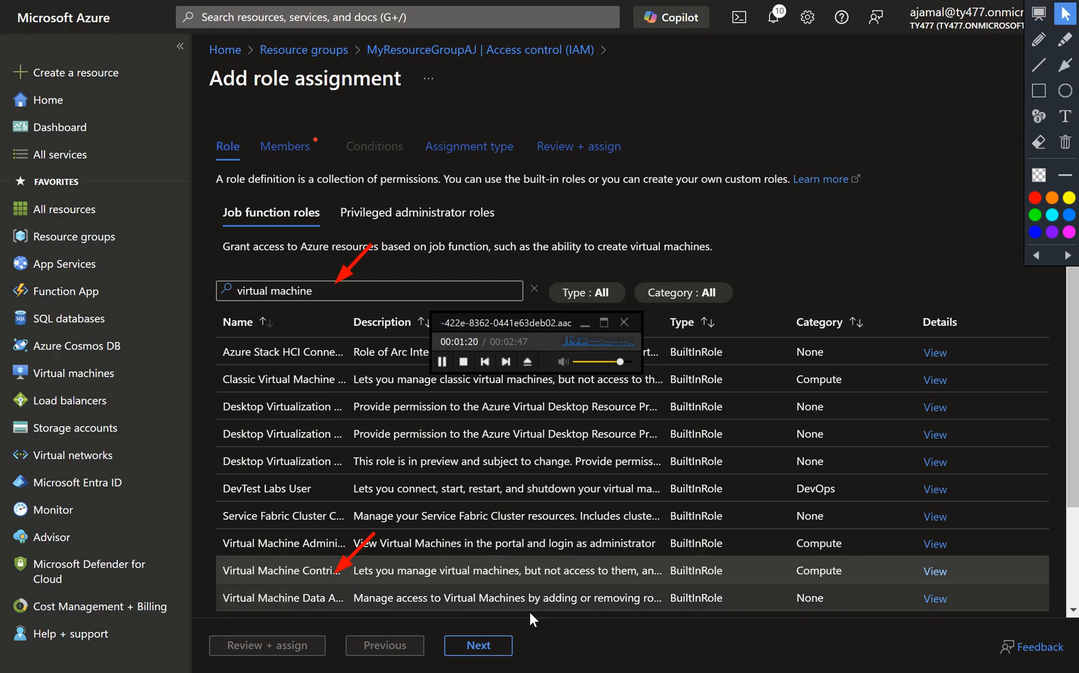
Proceed to the members of the role assignment and close the screen annotation overlay.
left_click(492, 645)
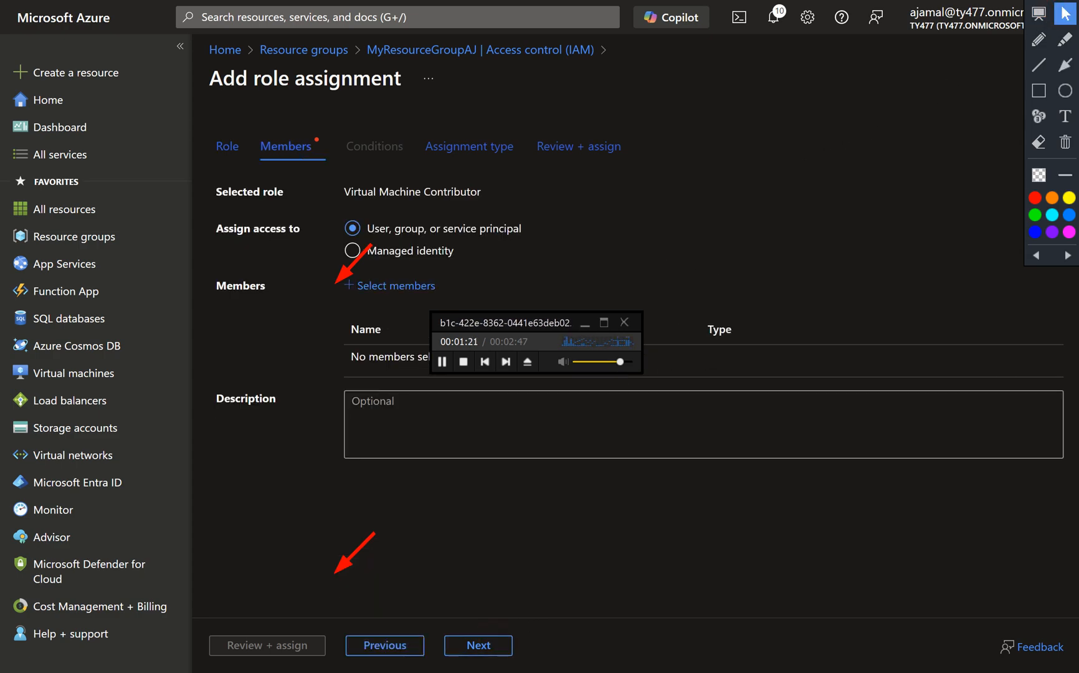
mouse_move(1045, 4)
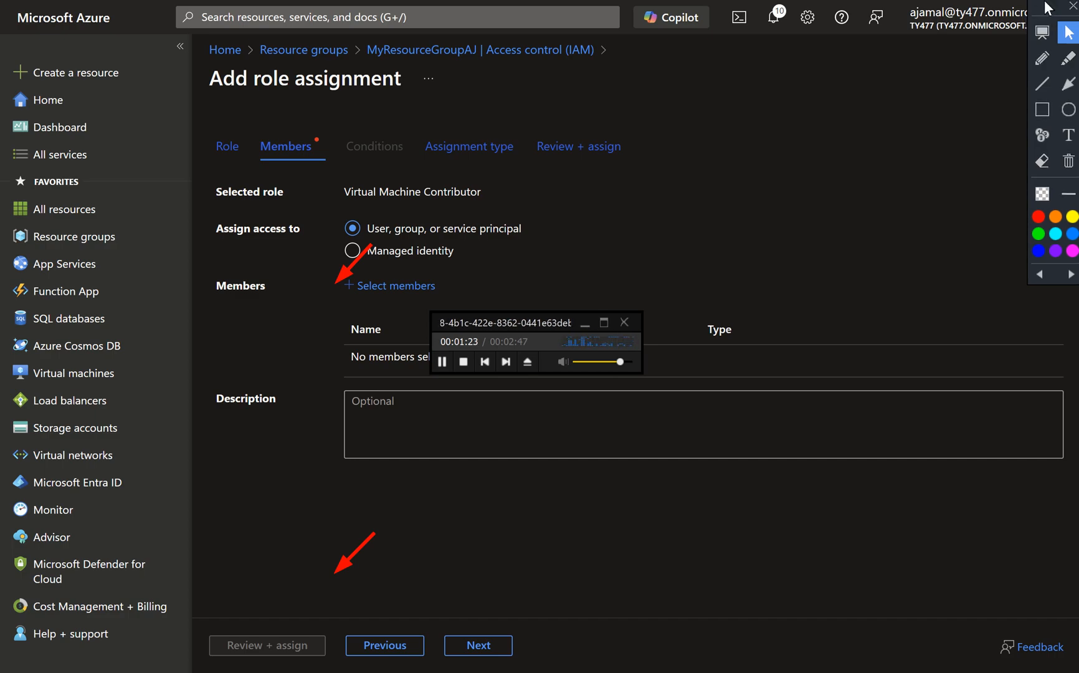
left_click_drag(1065, 24, 1067, 35)
left_click(1074, 14)
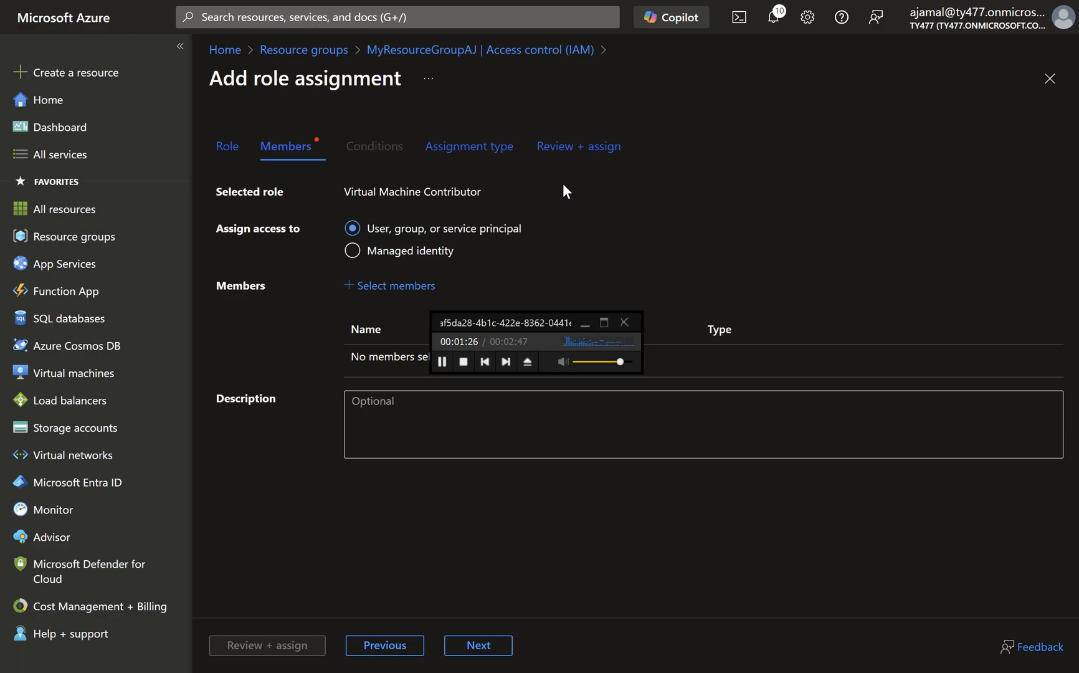
Find the intended user by first name, add them as the role assignment's member, and move the audio player off the members table.
left_click_drag(583, 186, 414, 286)
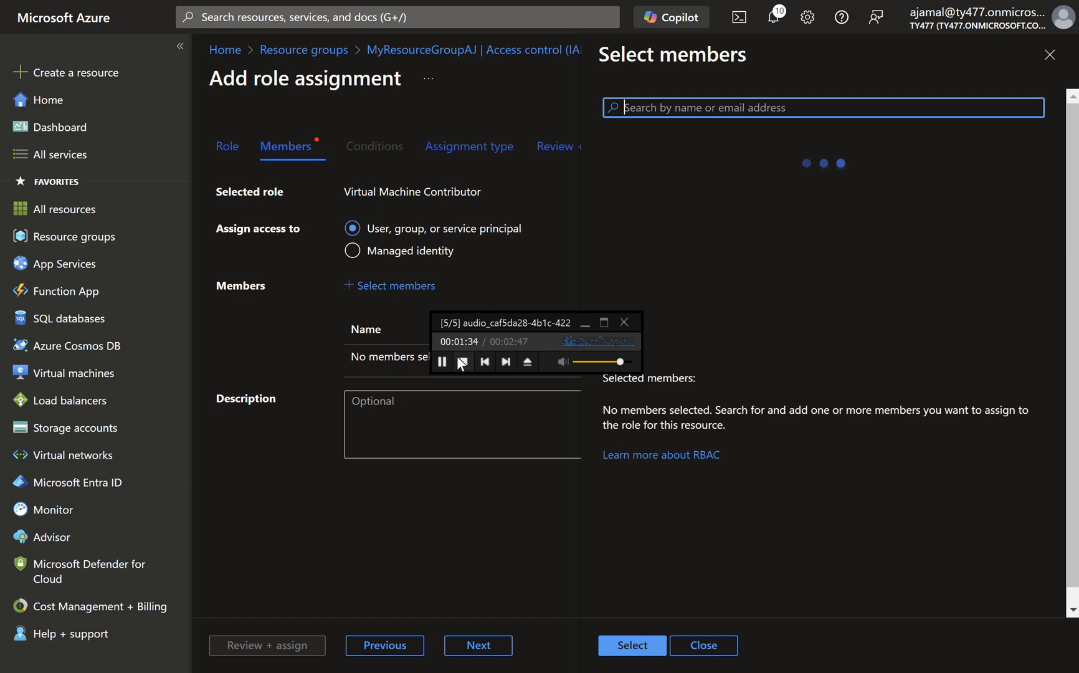
left_click(442, 363)
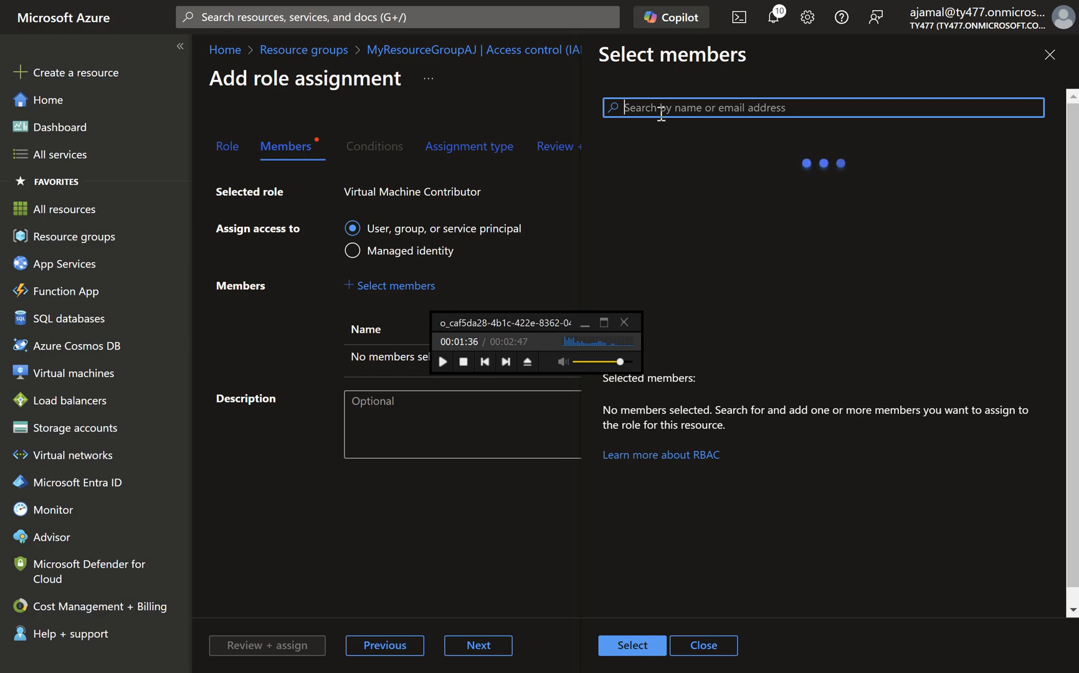
type("dave")
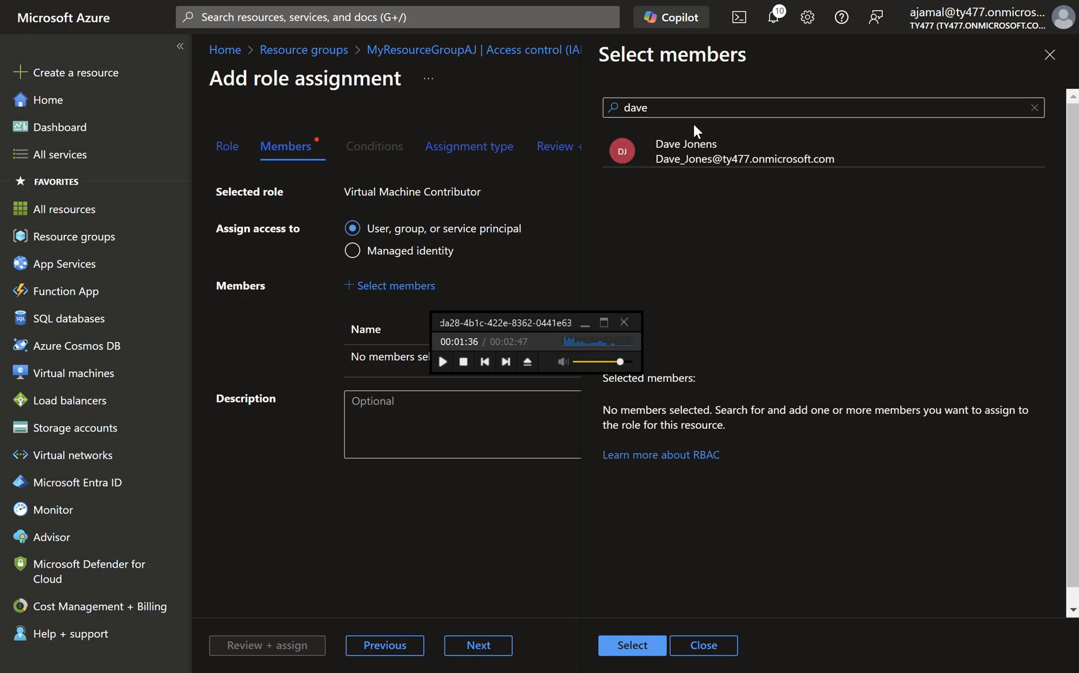
double_click(699, 144)
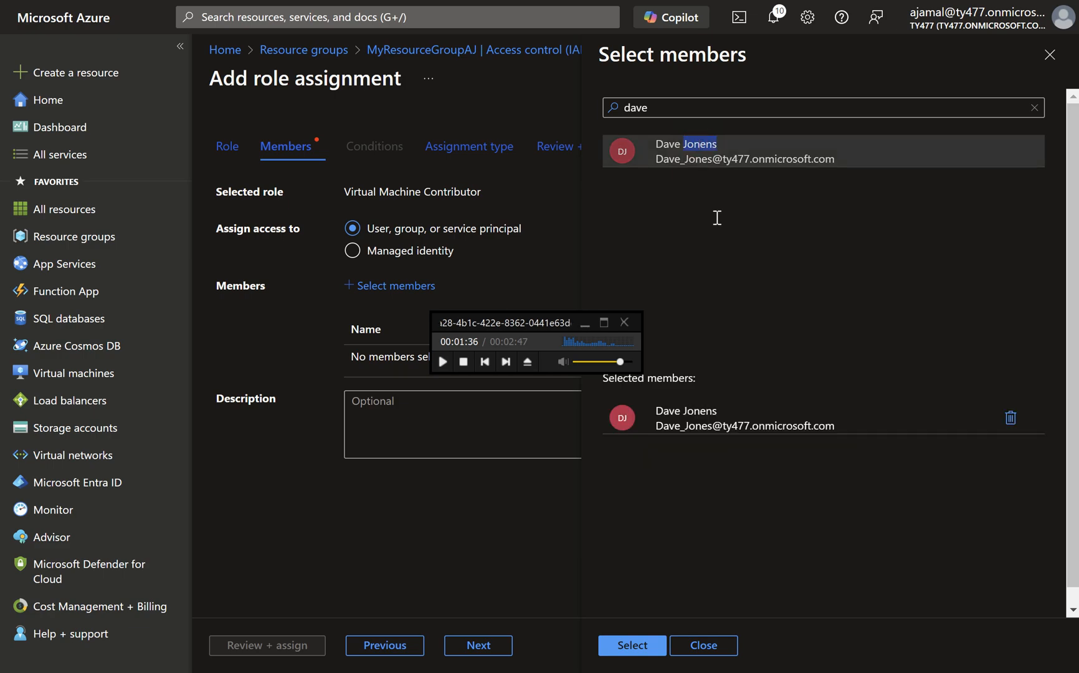
left_click(646, 648)
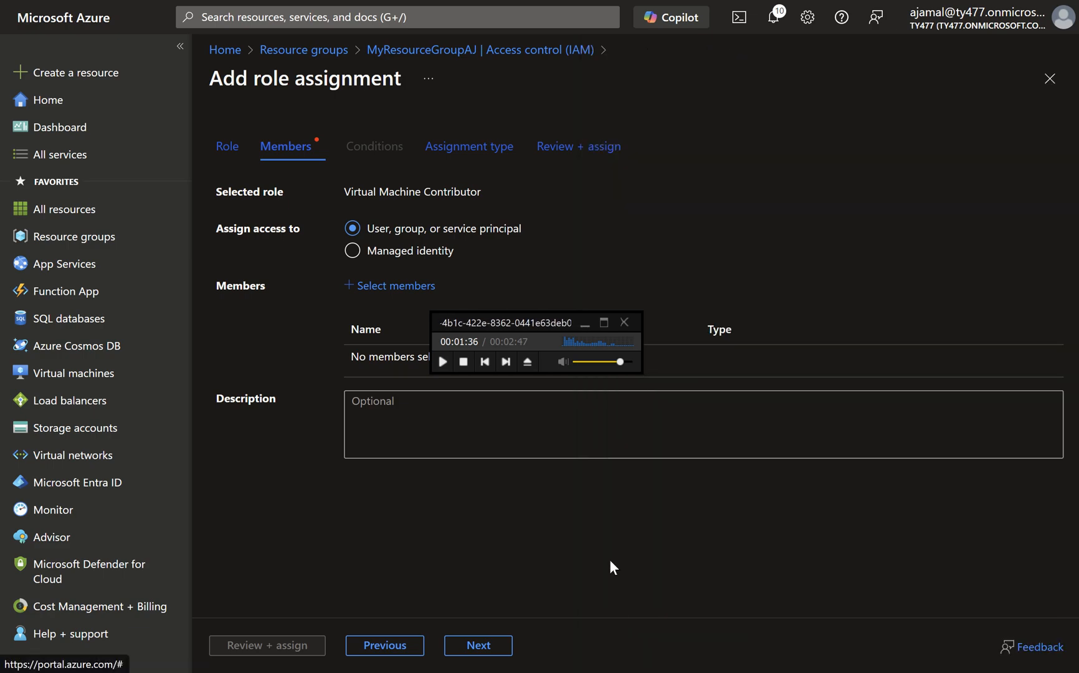
left_click(443, 362)
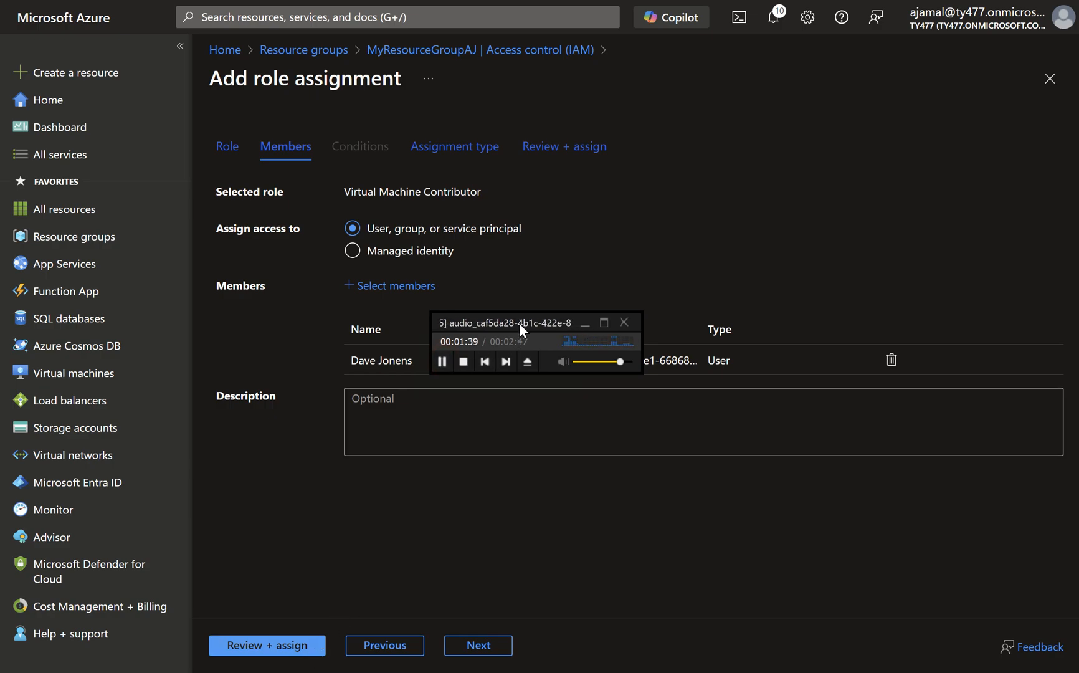
left_click_drag(522, 319, 756, 167)
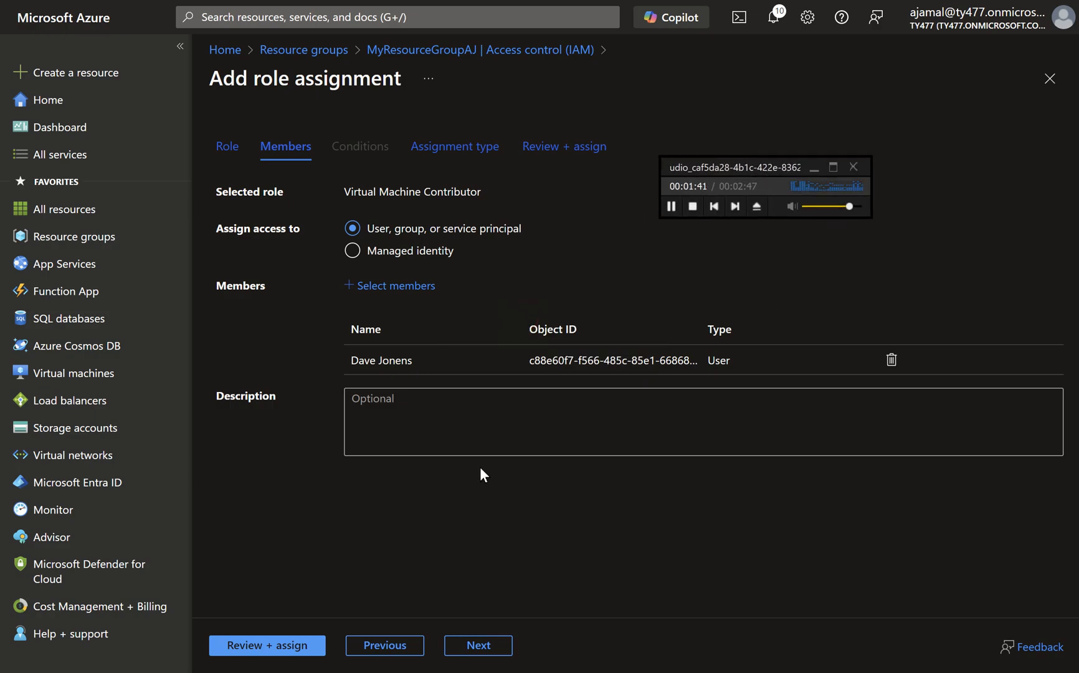
Submit the role assignment with the Eligible type and time-bound duration kept, and dismiss the notification.
left_click(478, 646)
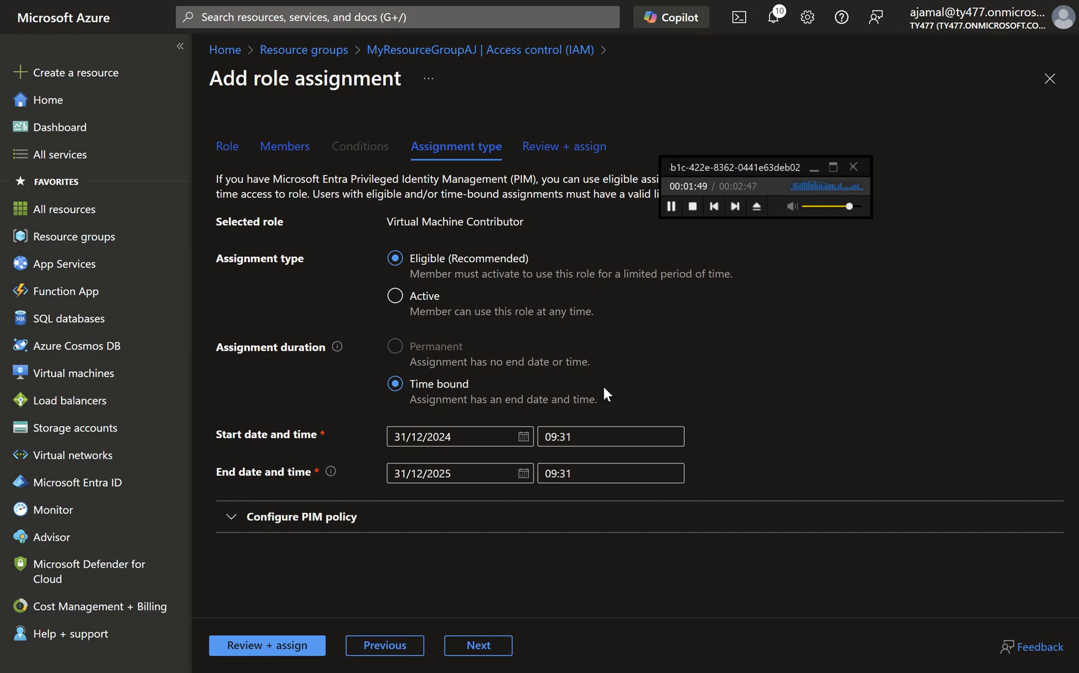
left_click(310, 647)
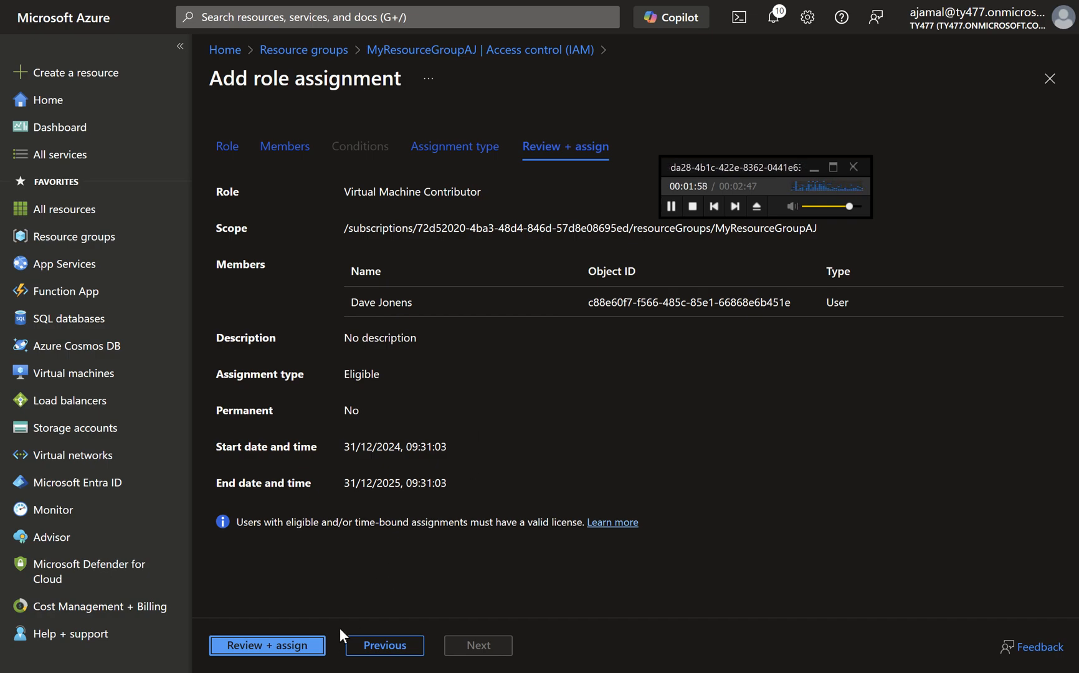
left_click(315, 646)
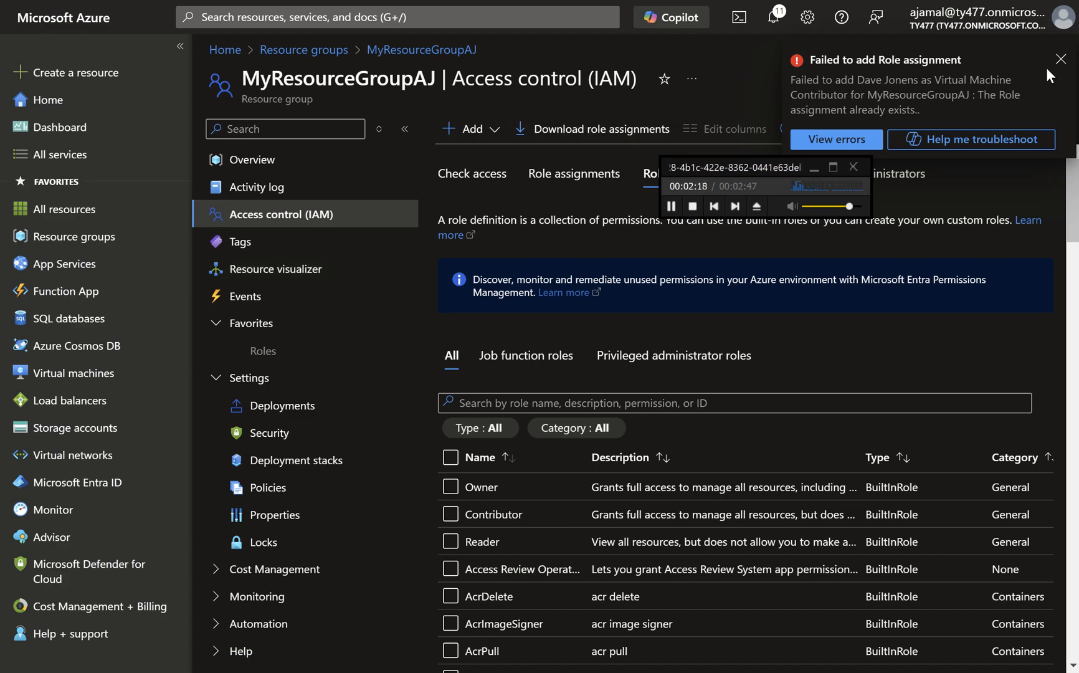
left_click(1060, 59)
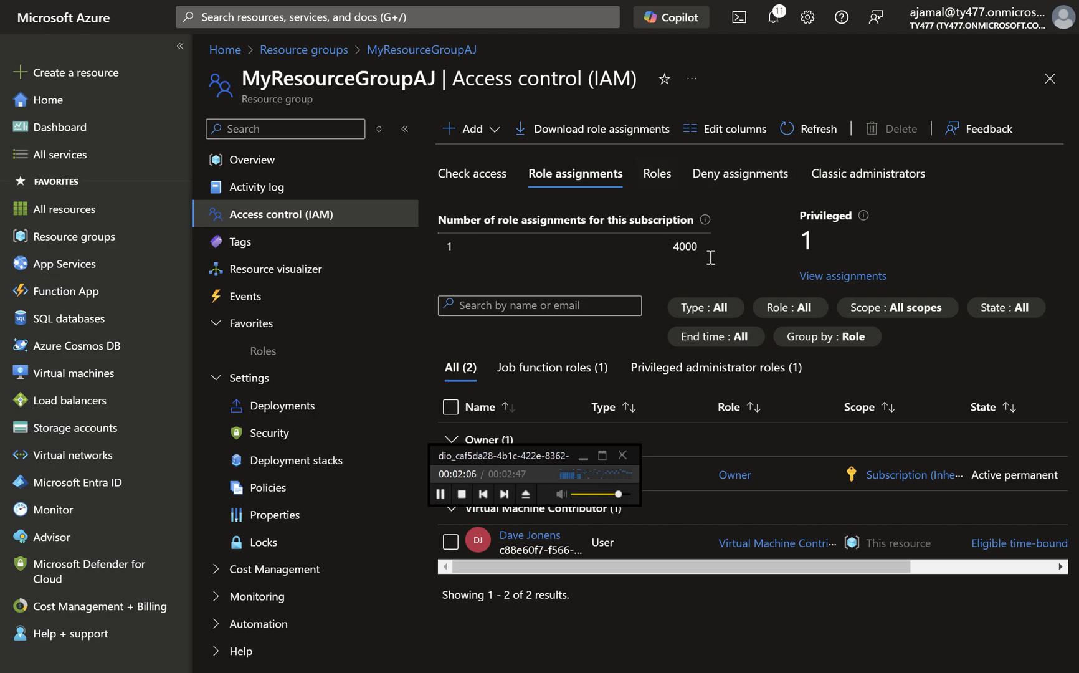
Open the screen annotation tools and draw a red arrow pointing at the Role assignments heading.
left_click(1035, 2)
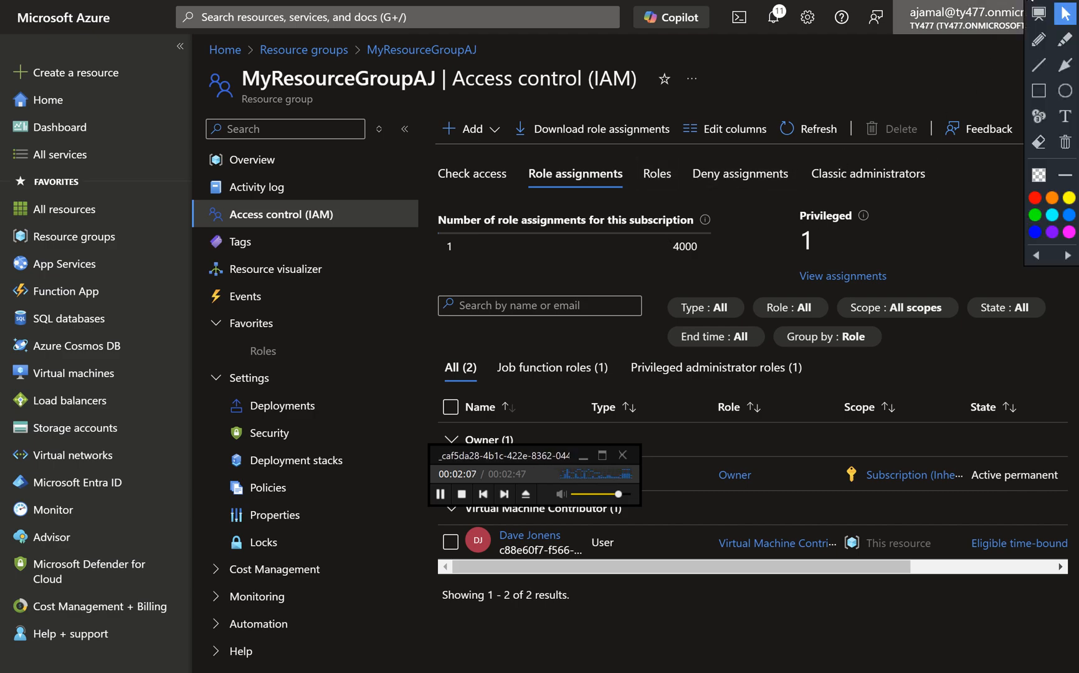
left_click(1063, 63)
left_click_drag(674, 137, 605, 170)
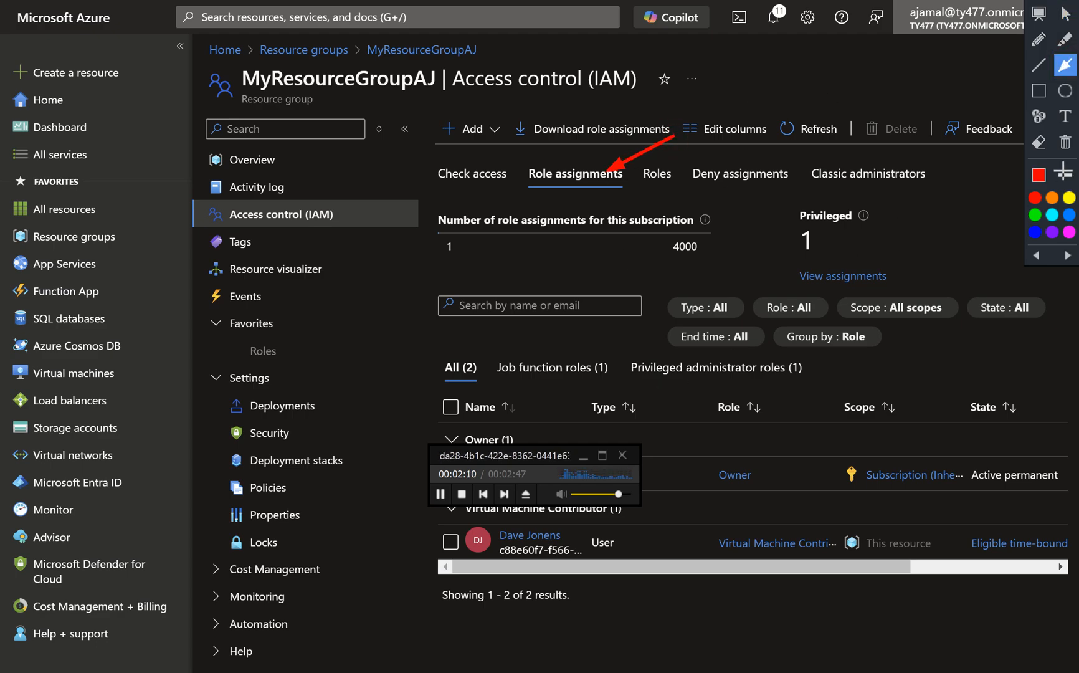
left_click(1066, 16)
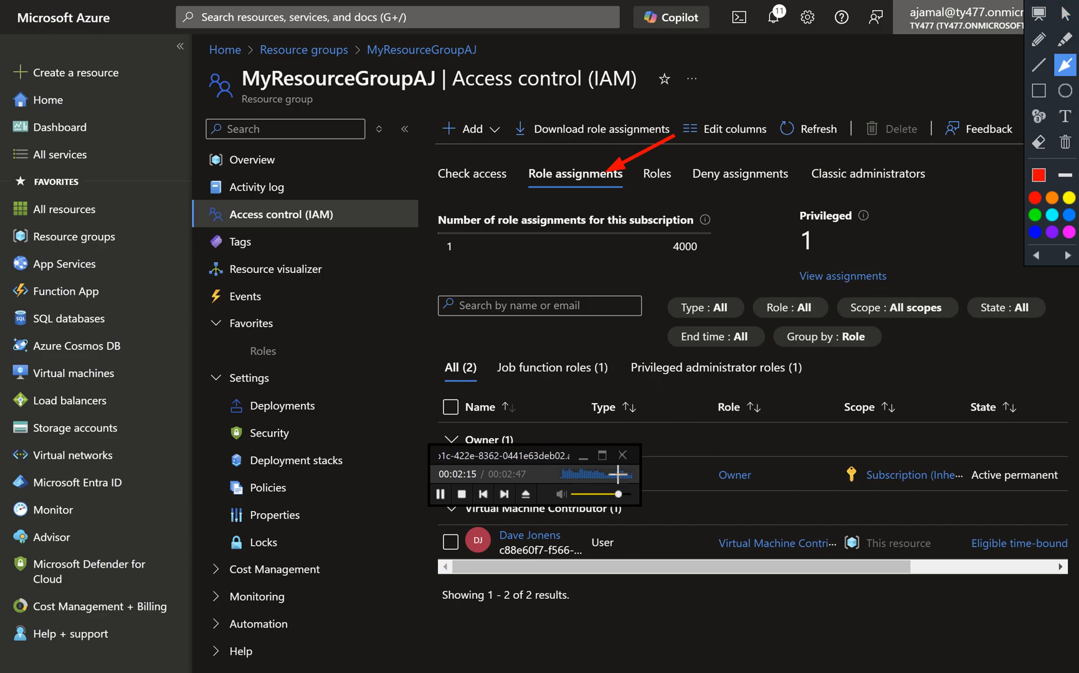
Draw red arrows at the assigned user's entry and its Virtual Machine Contributor role, and close the annotation overlay.
left_click_drag(689, 479, 605, 536)
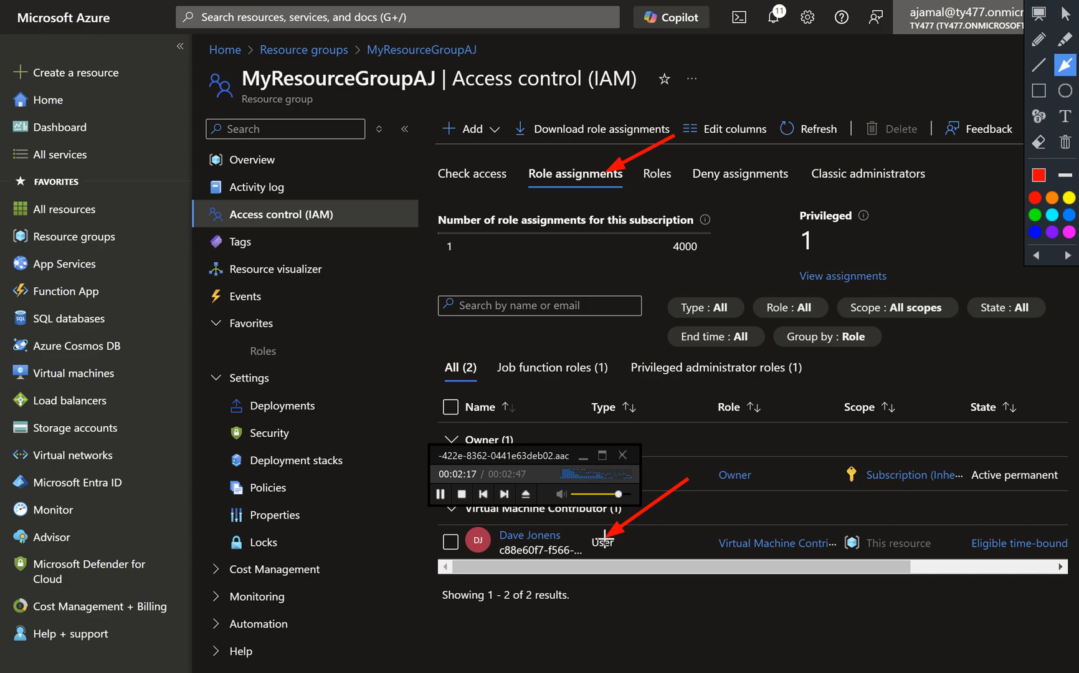
left_click_drag(733, 486, 778, 537)
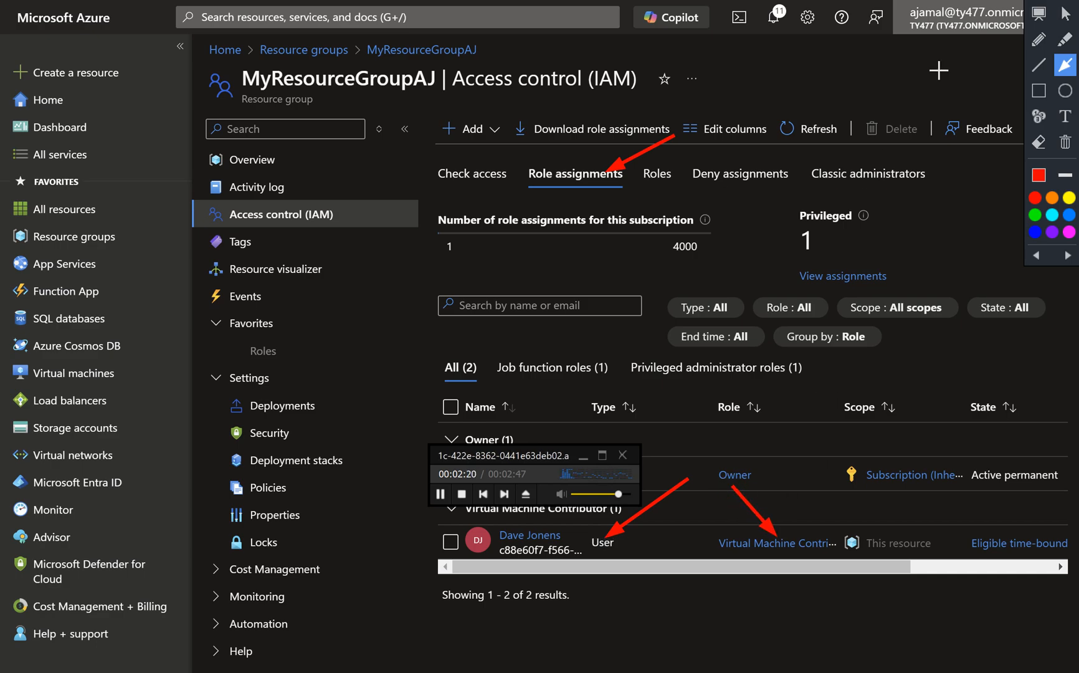
left_click_drag(1051, 5, 1053, 38)
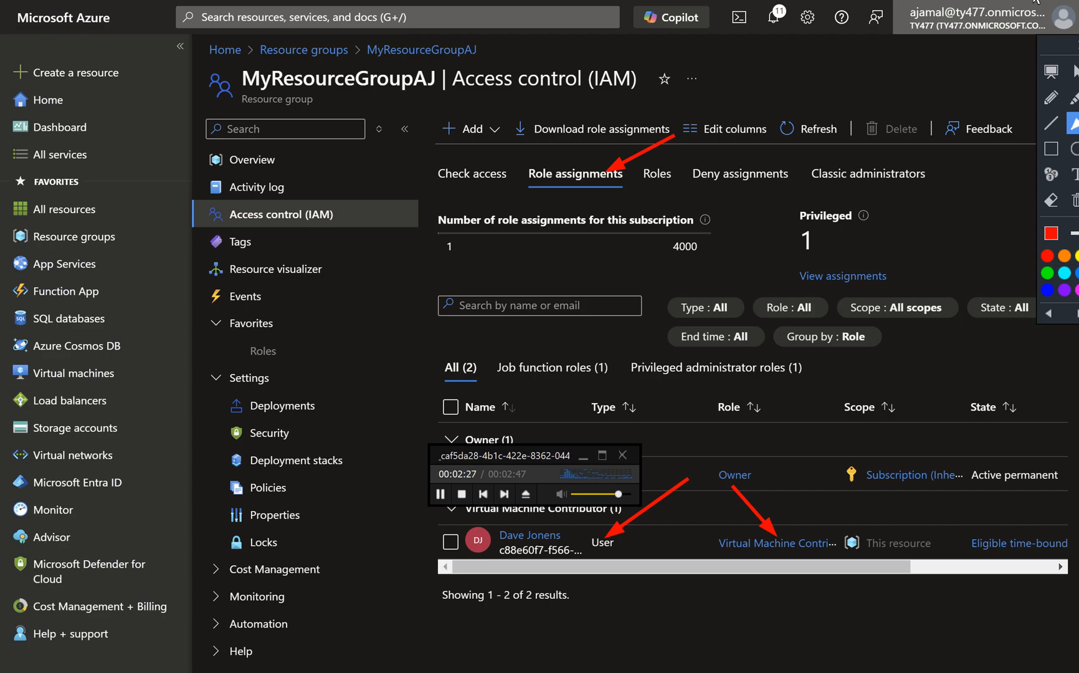
key("Escape")
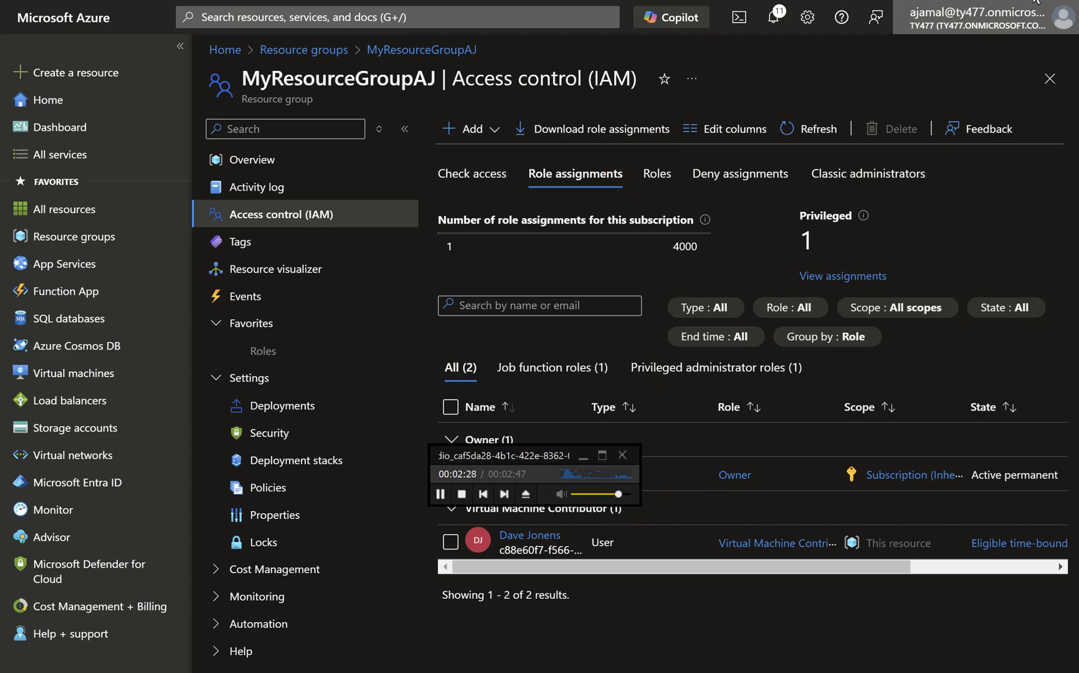